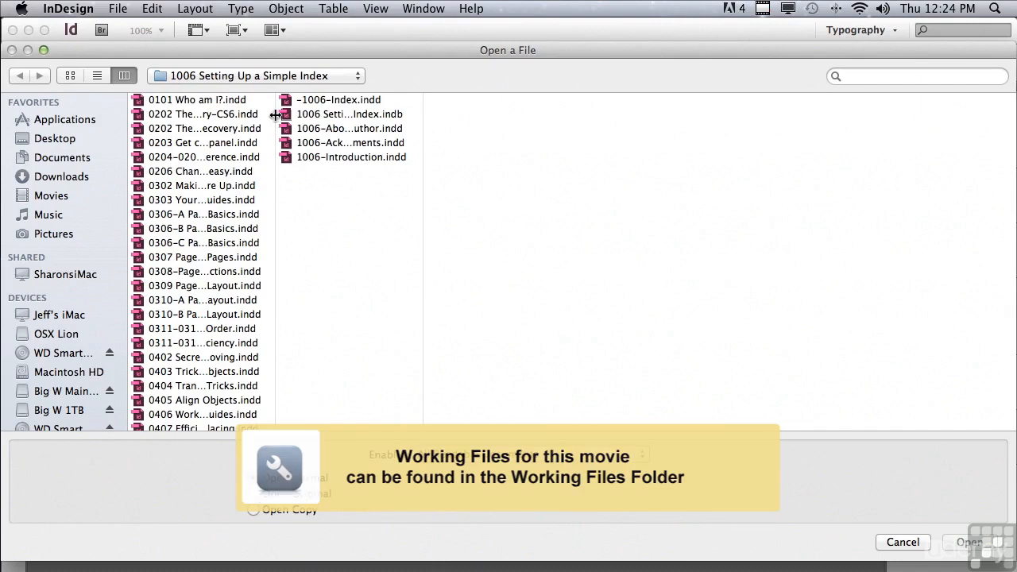
# Open the book file 1006 Setting Up a Simple Index.indb and move its panel beside the toolbox.
pyautogui.scroll(-1, 275, 140)
pyautogui.moveTo(275, 139); pyautogui.dragTo(258, 409)
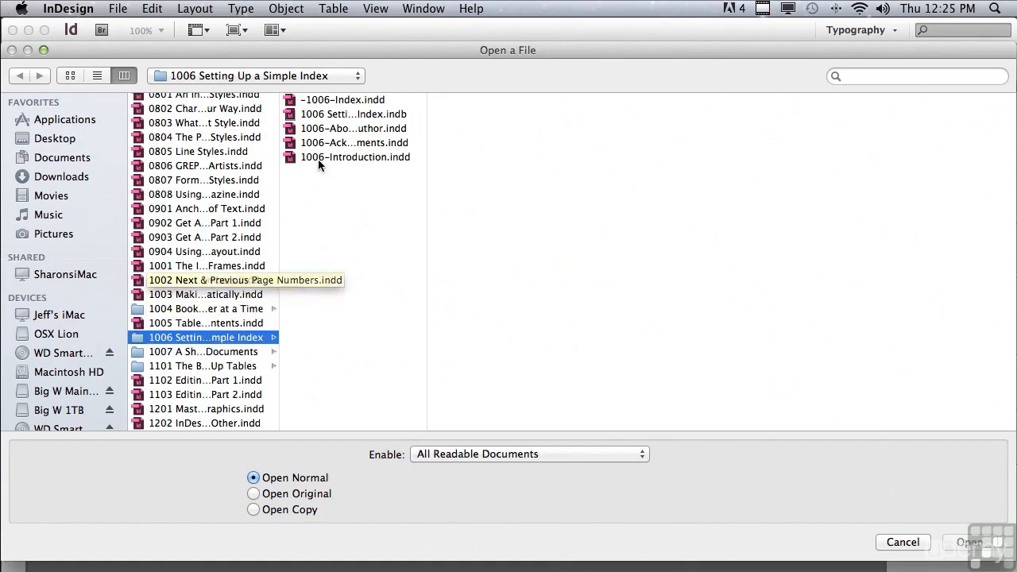
pyautogui.click(324, 115)
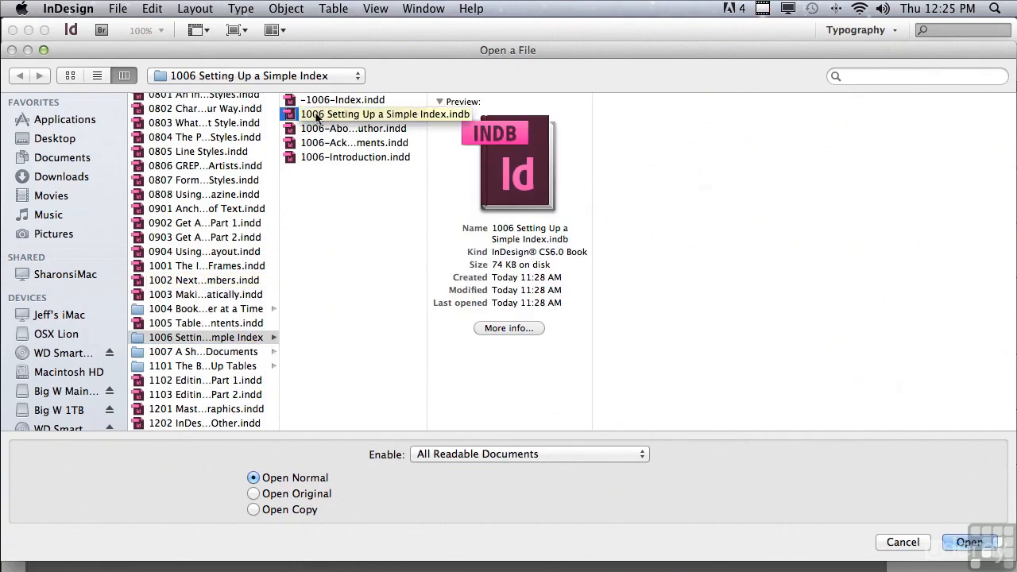
pyautogui.click(965, 542)
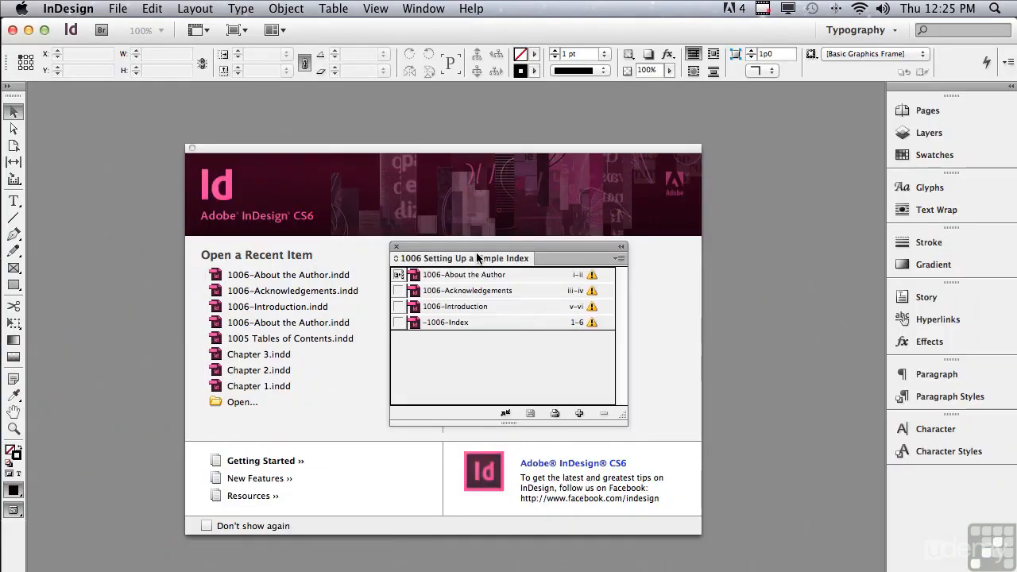
pyautogui.moveTo(477, 256); pyautogui.dragTo(113, 86)
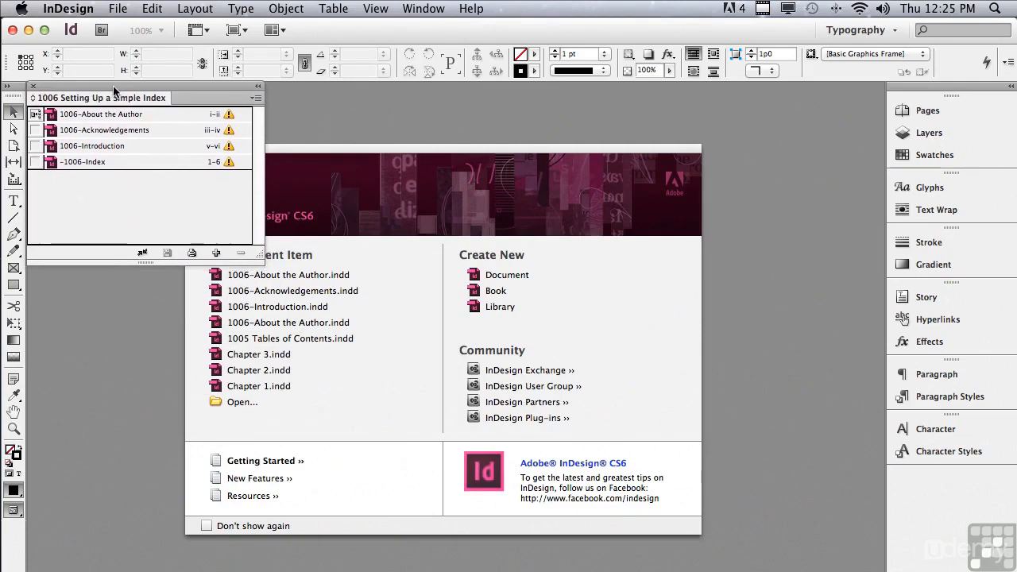
# Open all four documents of the book: -1006-Index, 1006-Introduction, 1006-Acknowledgements and 1006-About the Author.
pyautogui.doubleClick(95, 163)
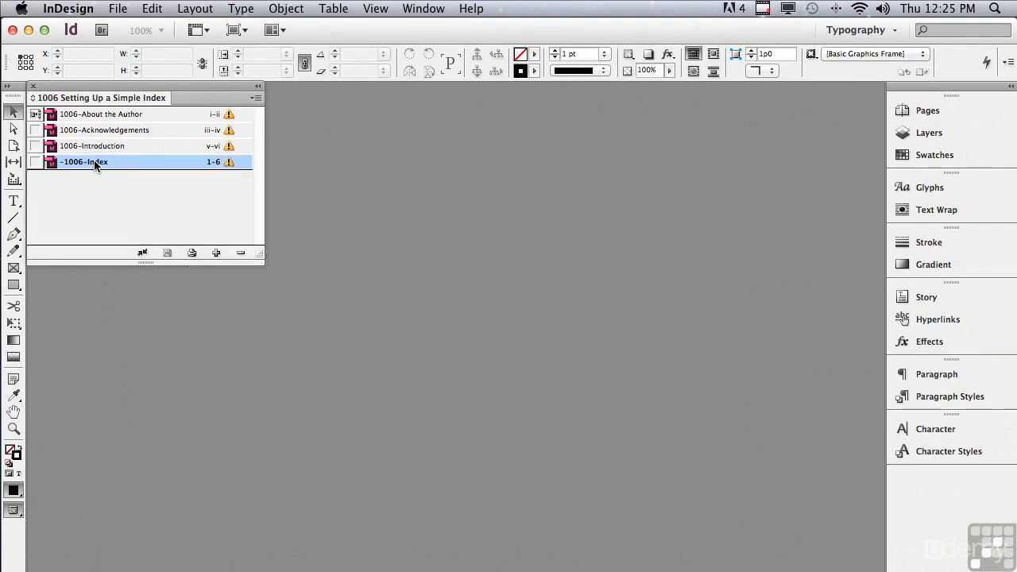
pyautogui.doubleClick(93, 147)
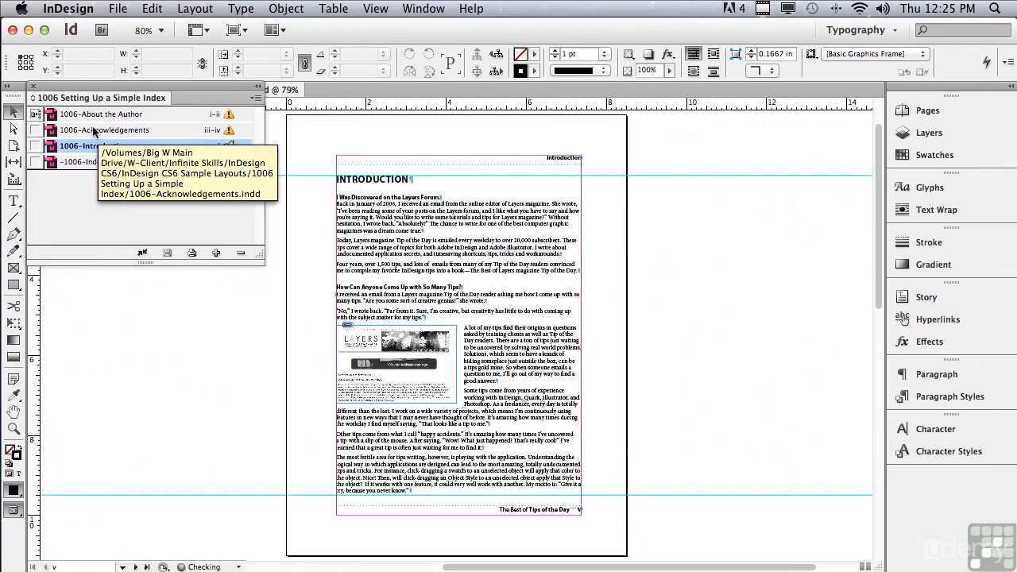
pyautogui.doubleClick(93, 130)
pyautogui.doubleClick(92, 115)
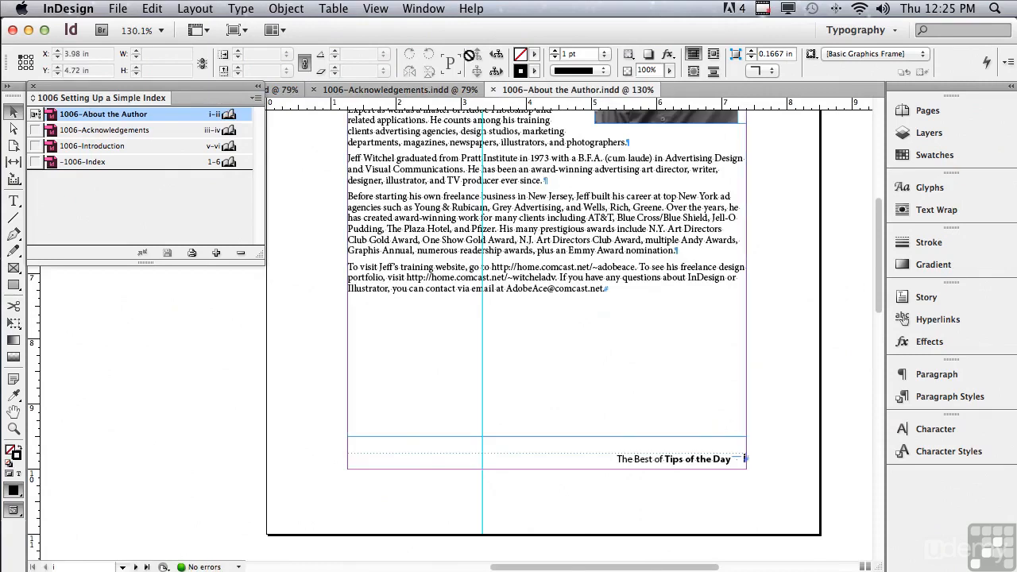
# Display the Index panel and place it directly below the book panel.
pyautogui.click(436, 9)
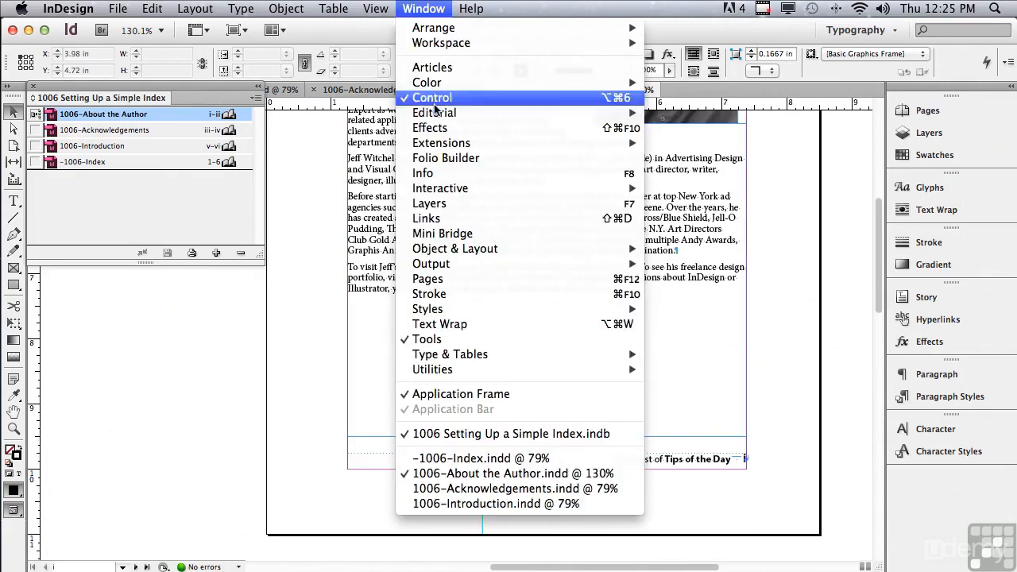
pyautogui.moveTo(473, 359)
pyautogui.click(677, 414)
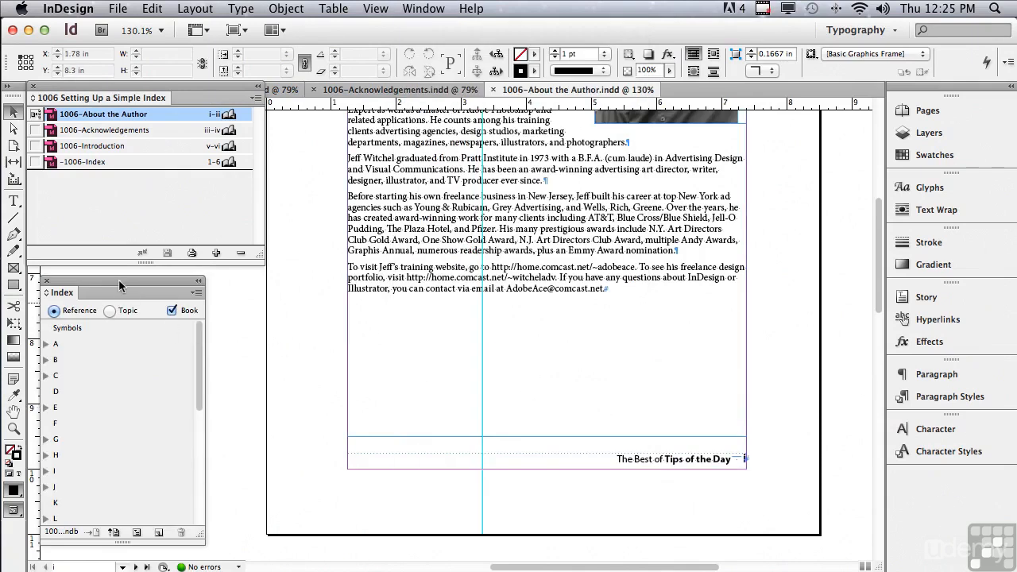
pyautogui.moveTo(118, 278); pyautogui.dragTo(107, 281)
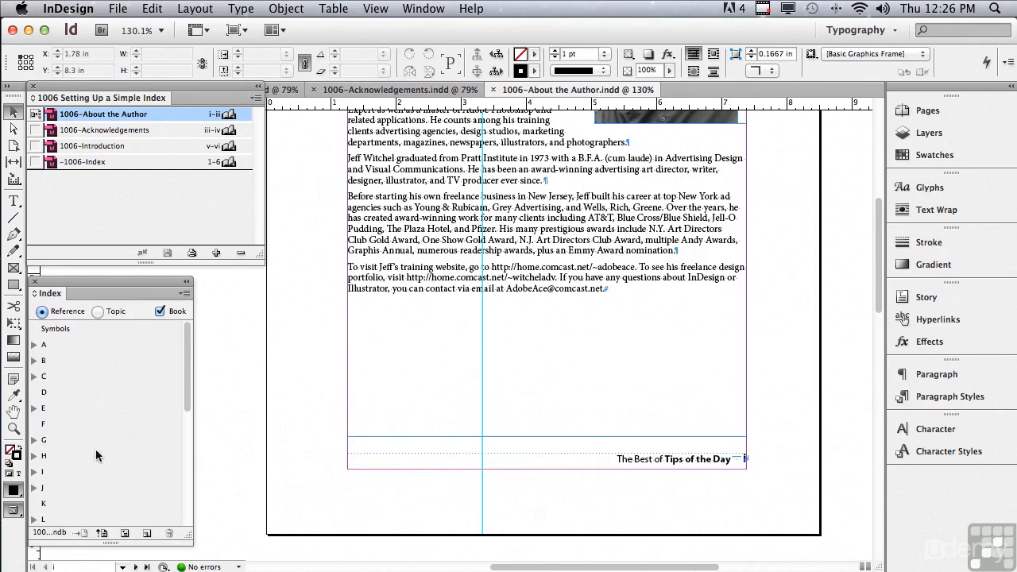
# Compare the index list with the Book option off and on, and inspect the entries under A.
pyautogui.click(161, 312)
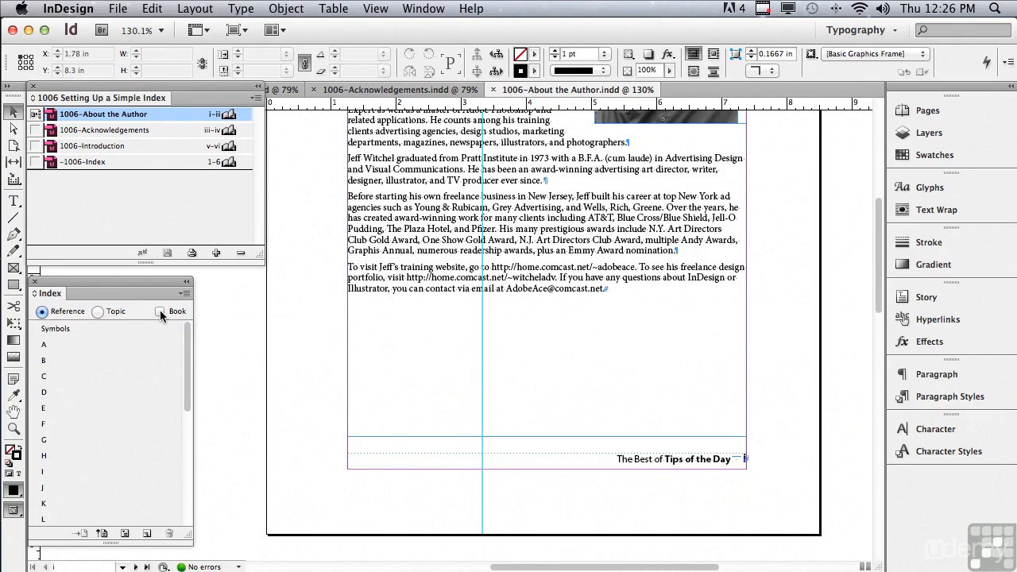
pyautogui.click(161, 312)
pyautogui.click(33, 345)
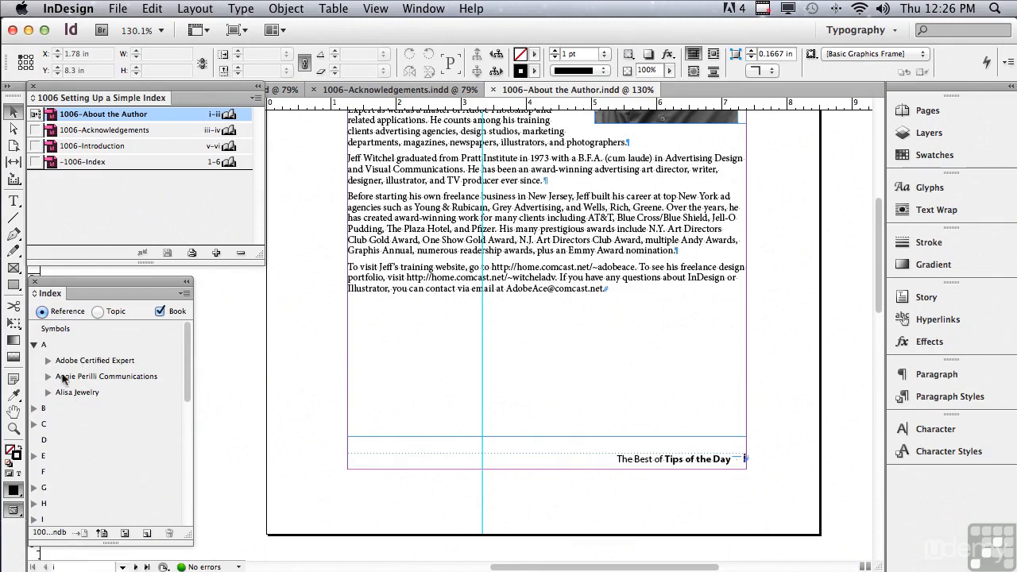
pyautogui.click(33, 345)
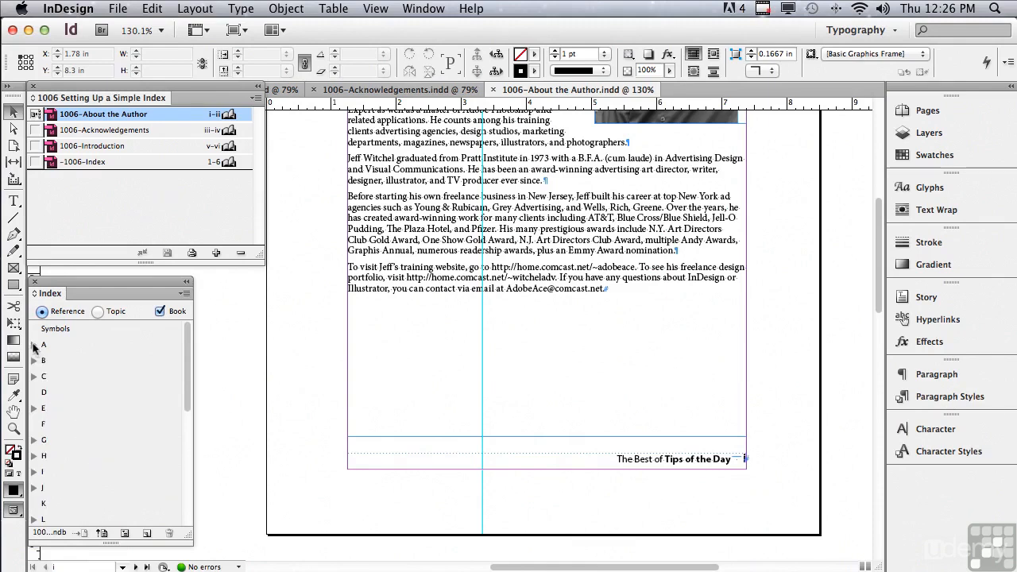
# Bring up 1006-Acknowledgements and examine the index markers in the upper part of its text close up.
pyautogui.doubleClick(103, 131)
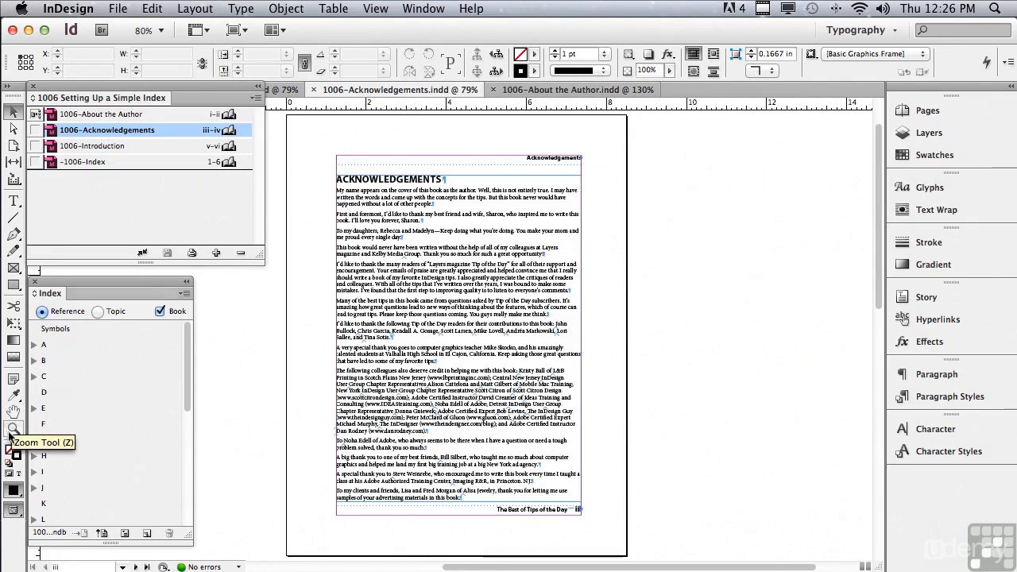
pyautogui.click(12, 430)
pyautogui.moveTo(326, 172); pyautogui.dragTo(585, 341)
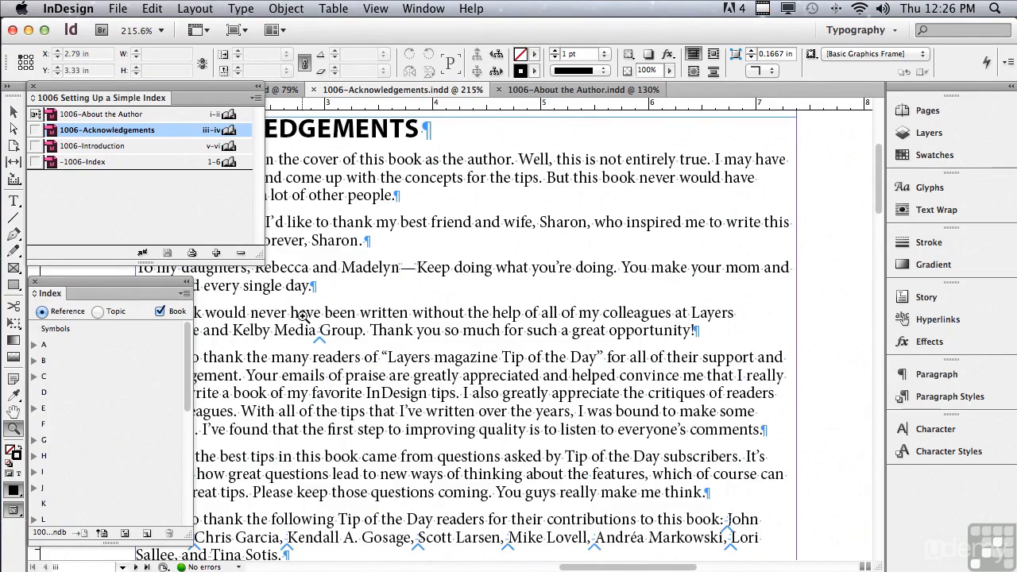
# In 1006-About the Author, add index references for all occurrences of "PageMaker", selected in the first paragraph.
pyautogui.doubleClick(140, 116)
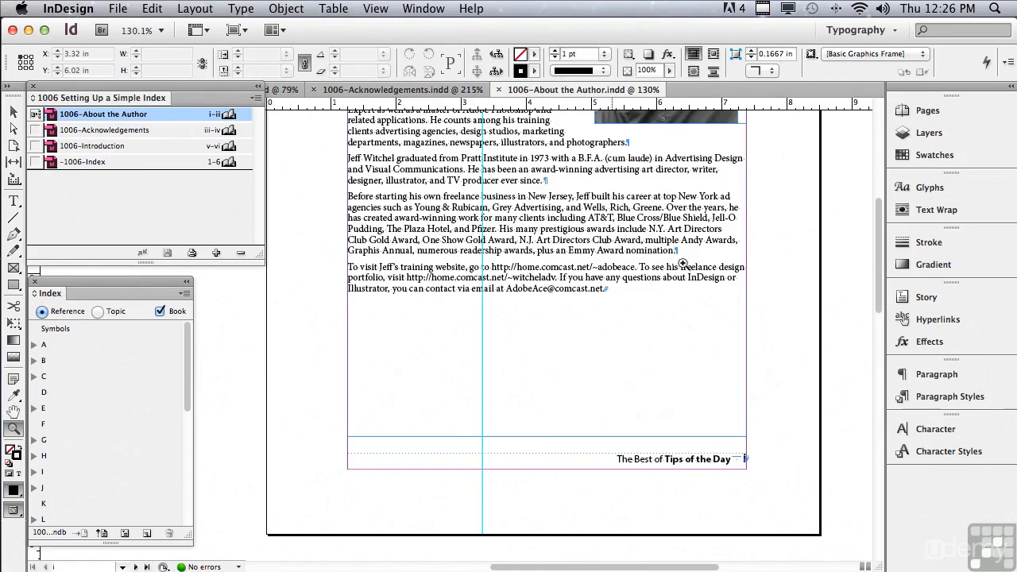
pyautogui.moveTo(877, 290); pyautogui.dragTo(870, 235)
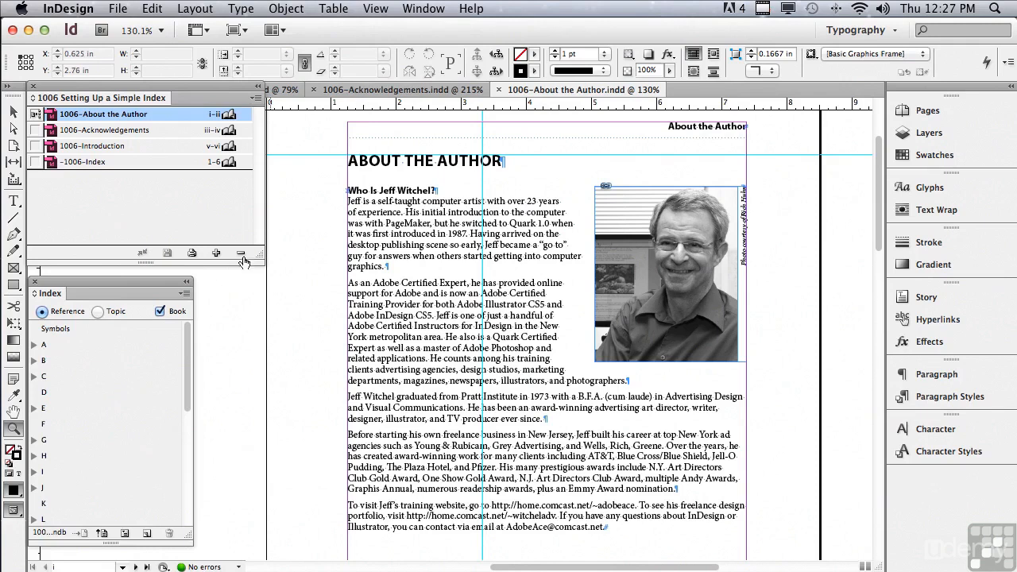
pyautogui.click(14, 204)
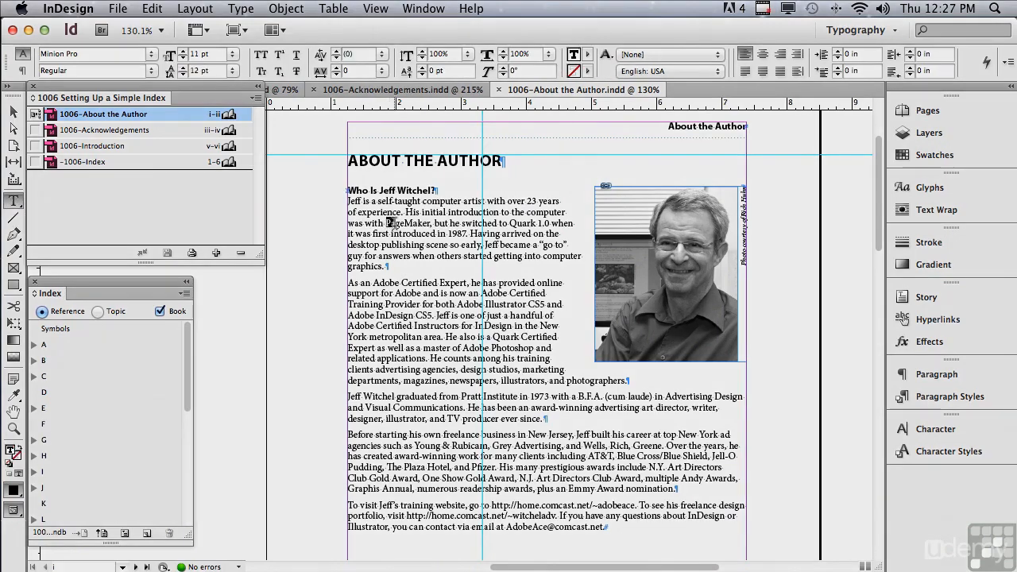
pyautogui.moveTo(386, 223); pyautogui.dragTo(432, 224)
pyautogui.click(147, 535)
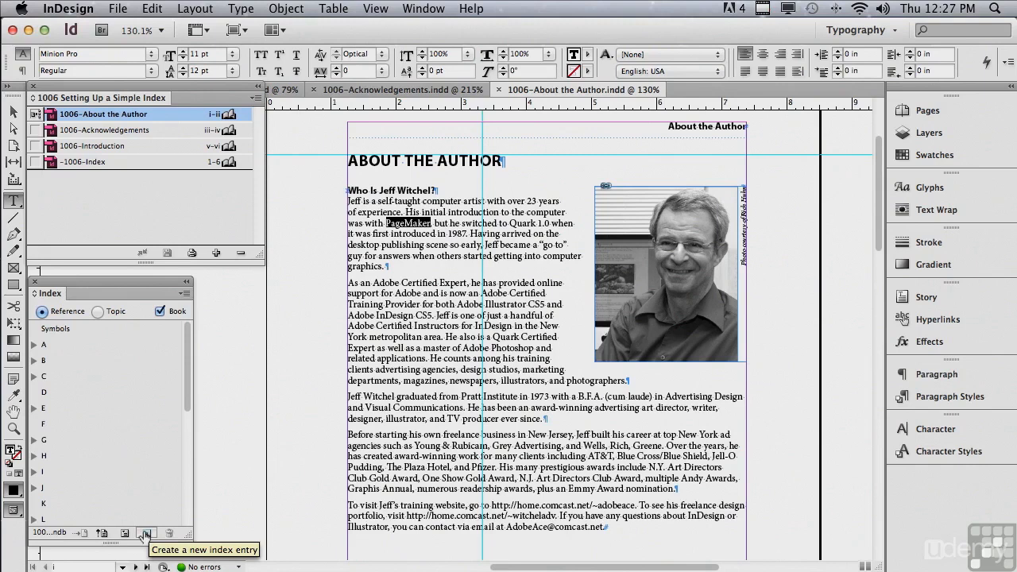
pyautogui.click(144, 534)
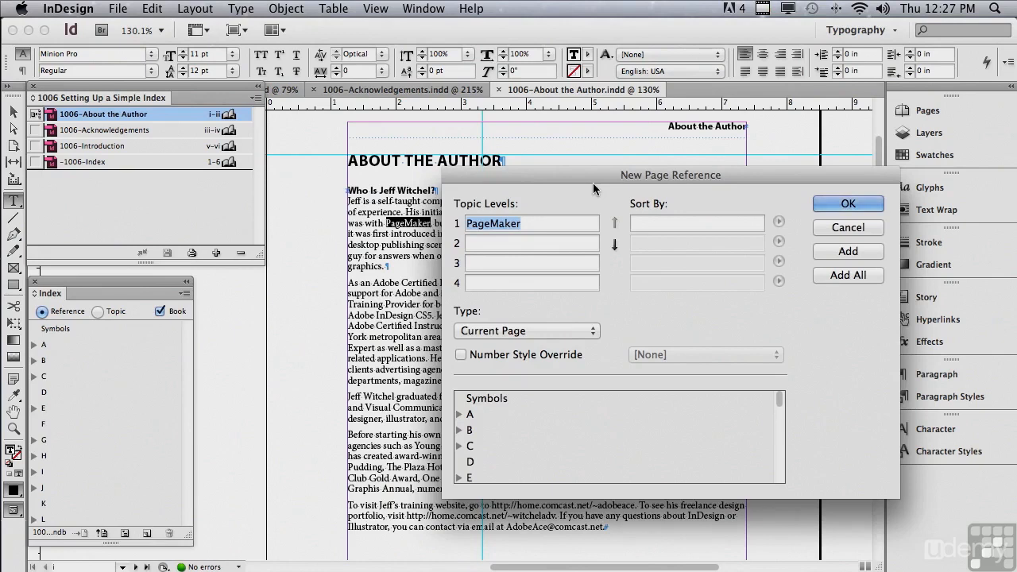
pyautogui.moveTo(580, 171); pyautogui.dragTo(526, 166)
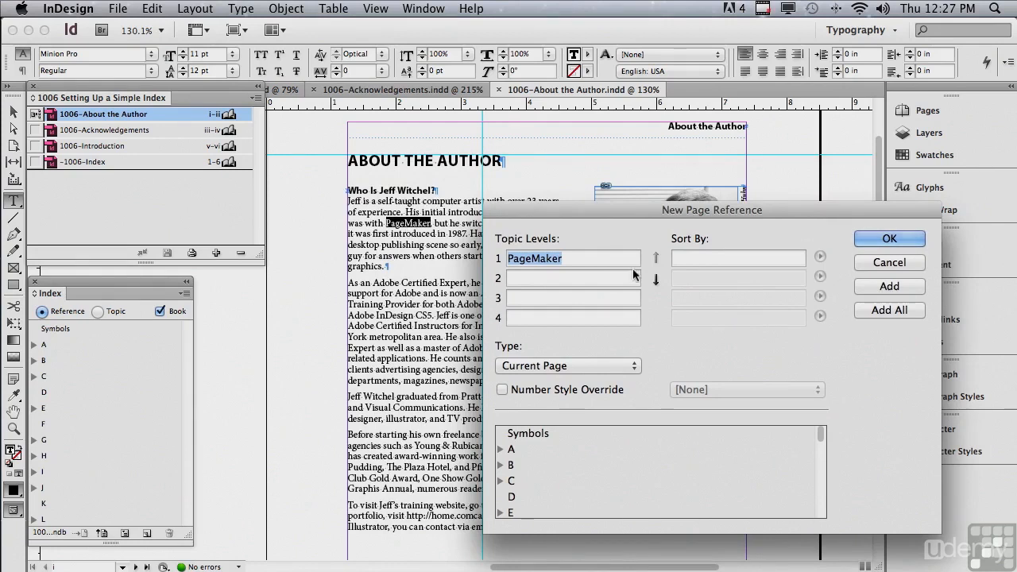
pyautogui.click(866, 311)
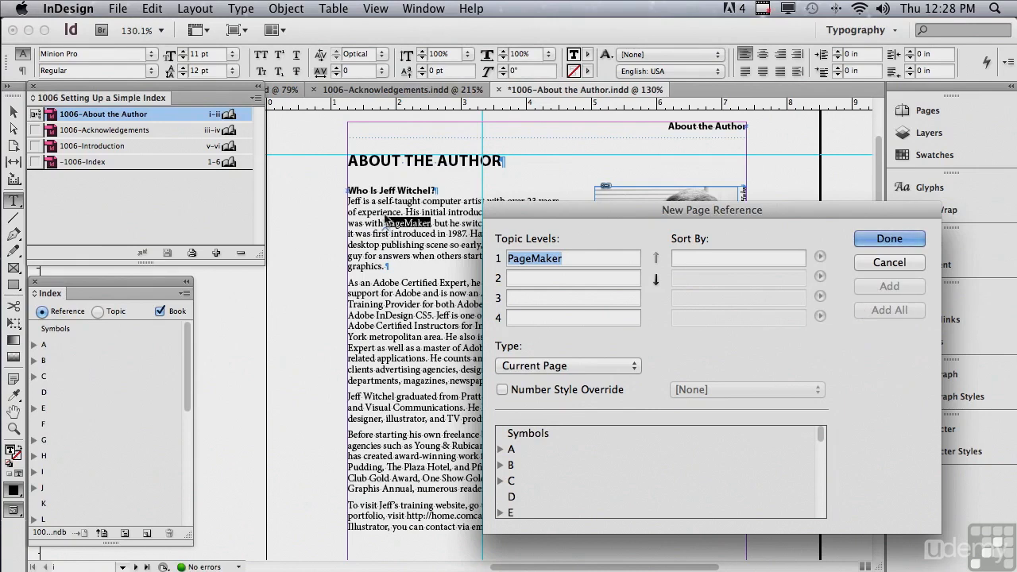
pyautogui.click(882, 239)
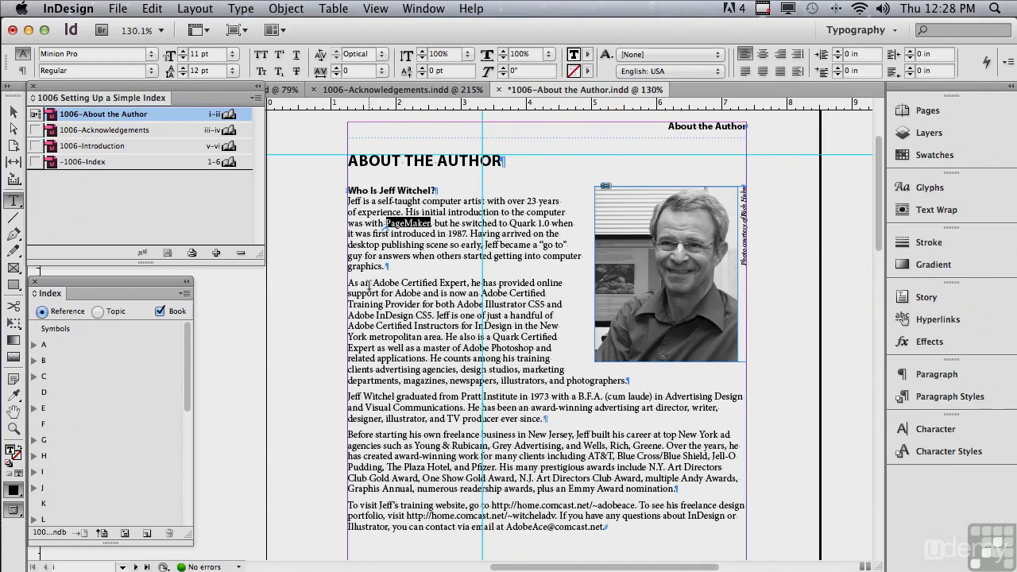
# Add index references for all occurrences of "Adobe Certified Expert", selected in the second paragraph.
pyautogui.moveTo(373, 283); pyautogui.dragTo(469, 283)
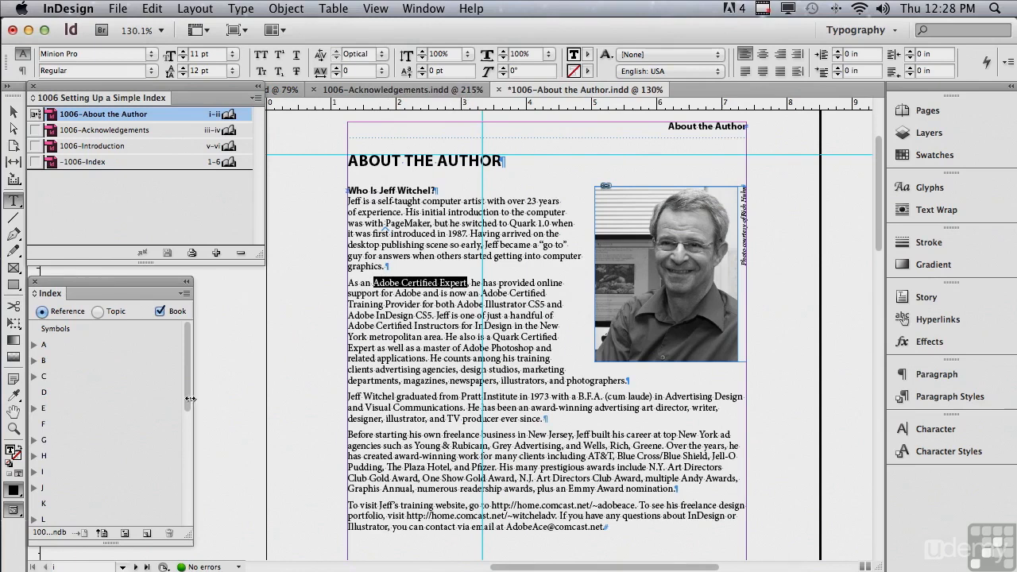
pyautogui.click(146, 533)
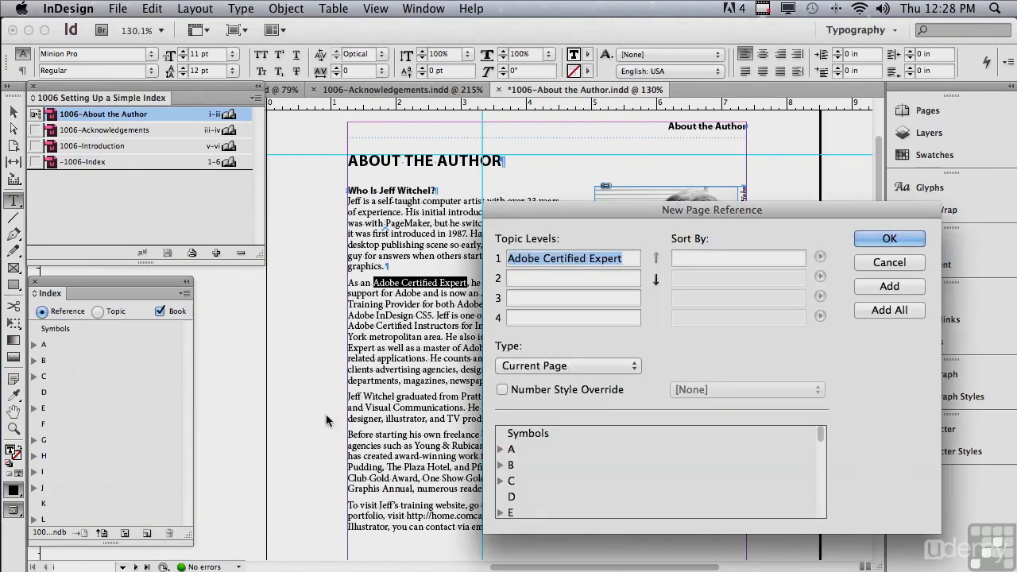
pyautogui.click(875, 310)
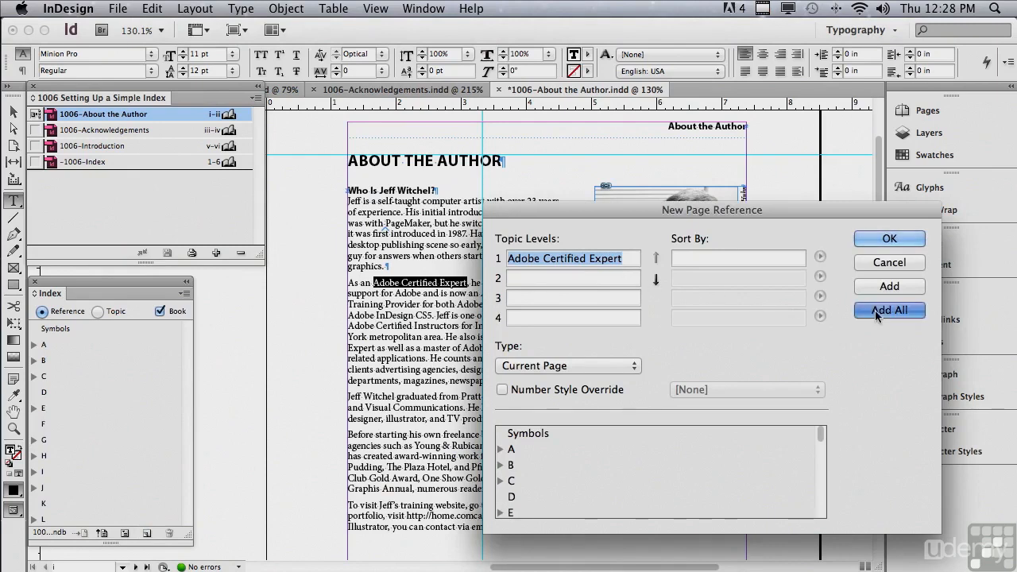
pyautogui.click(865, 238)
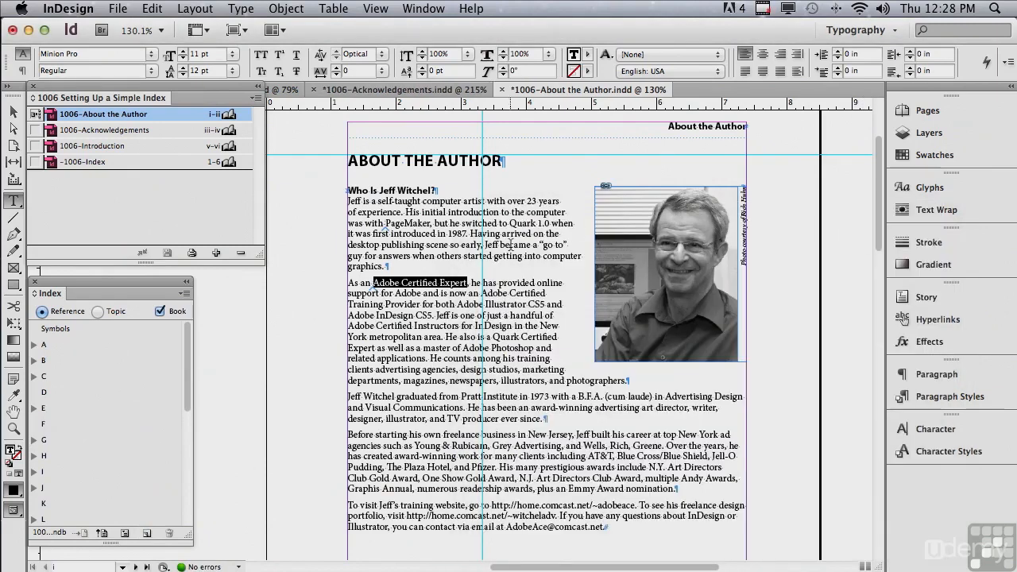
# Index all occurrences of the author's name from the "Who Is" subheading, sorted by last name followed by first name.
pyautogui.moveTo(381, 190); pyautogui.dragTo(435, 191)
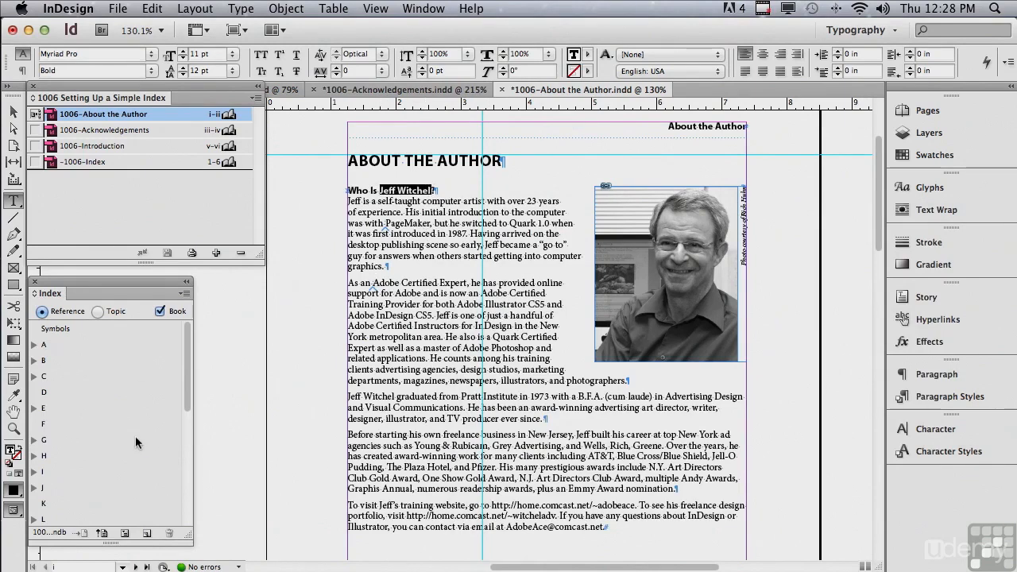
pyautogui.click(145, 534)
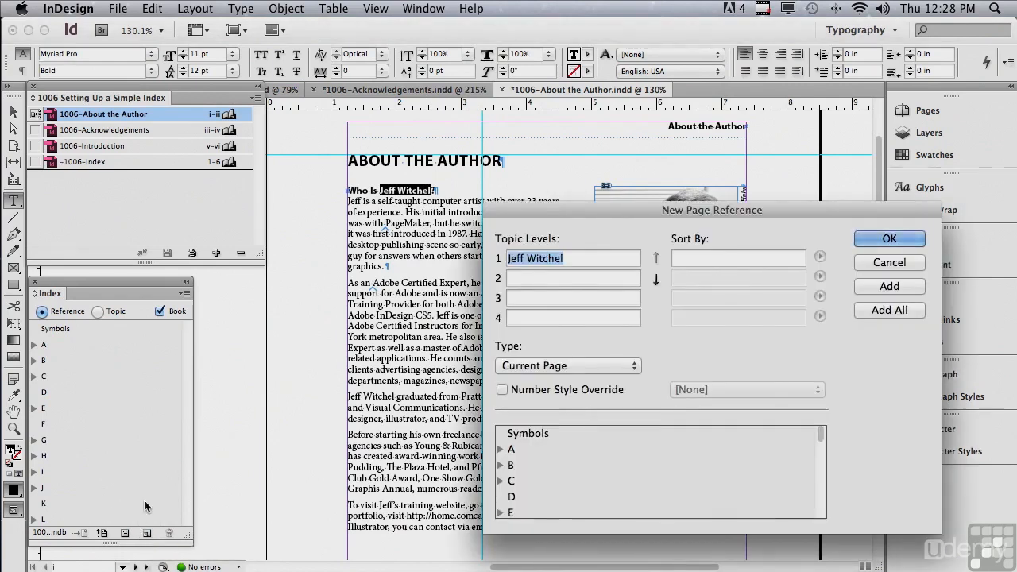
pyautogui.moveTo(569, 206); pyautogui.dragTo(405, 240)
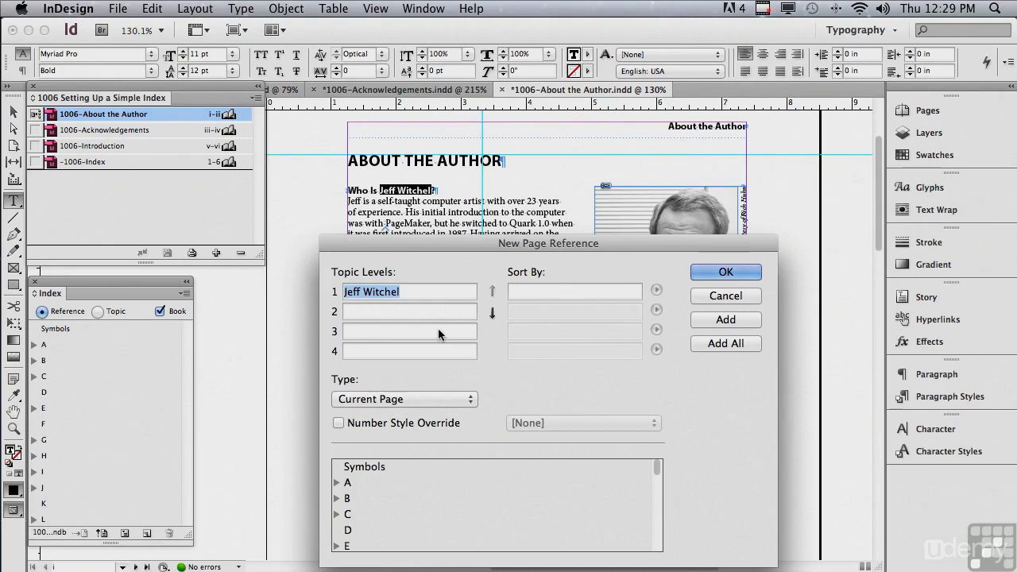
pyautogui.click(517, 294)
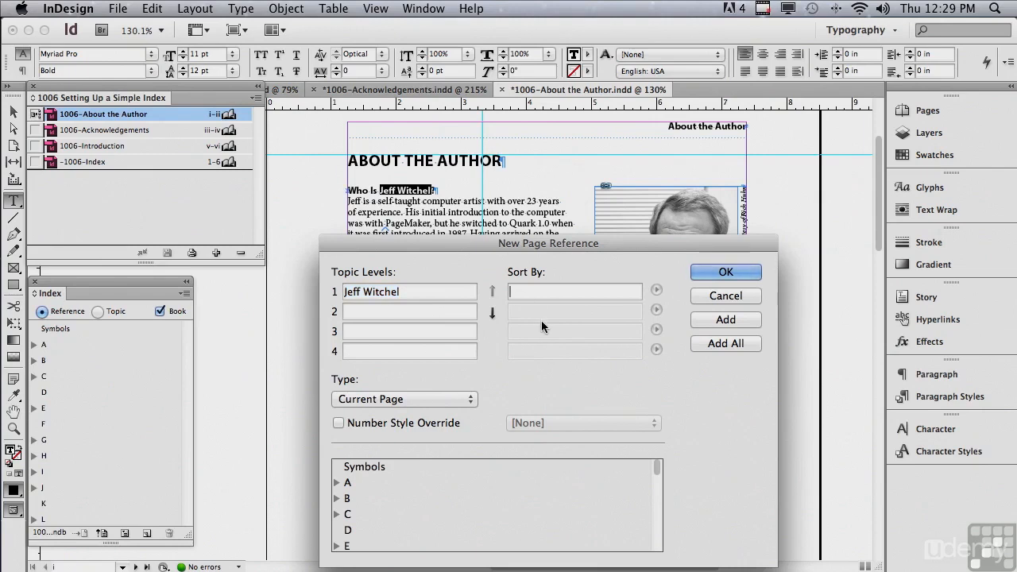
pyautogui.write('Witchel,')
pyautogui.write('Jeff')
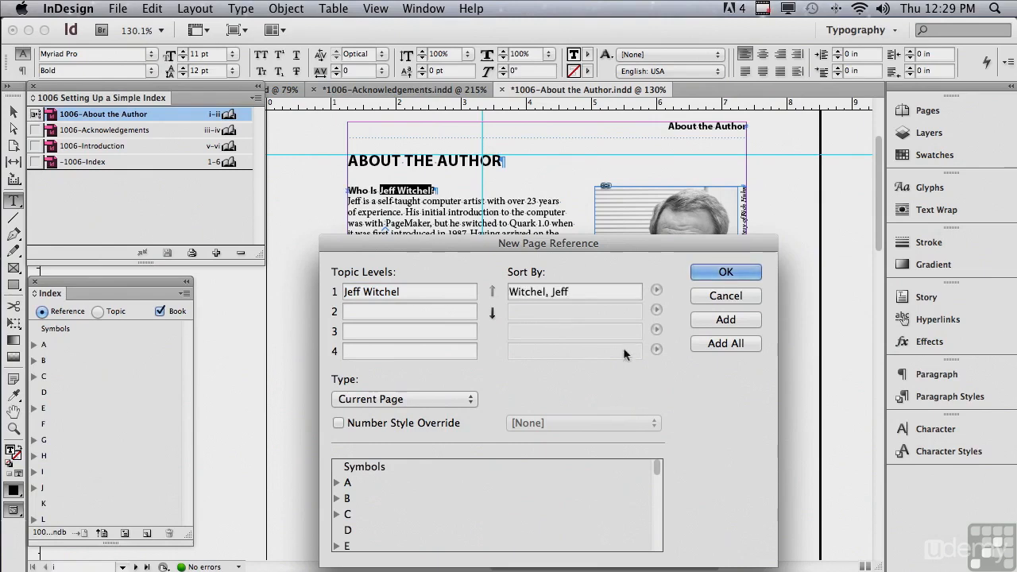
pyautogui.click(696, 346)
pyautogui.click(695, 274)
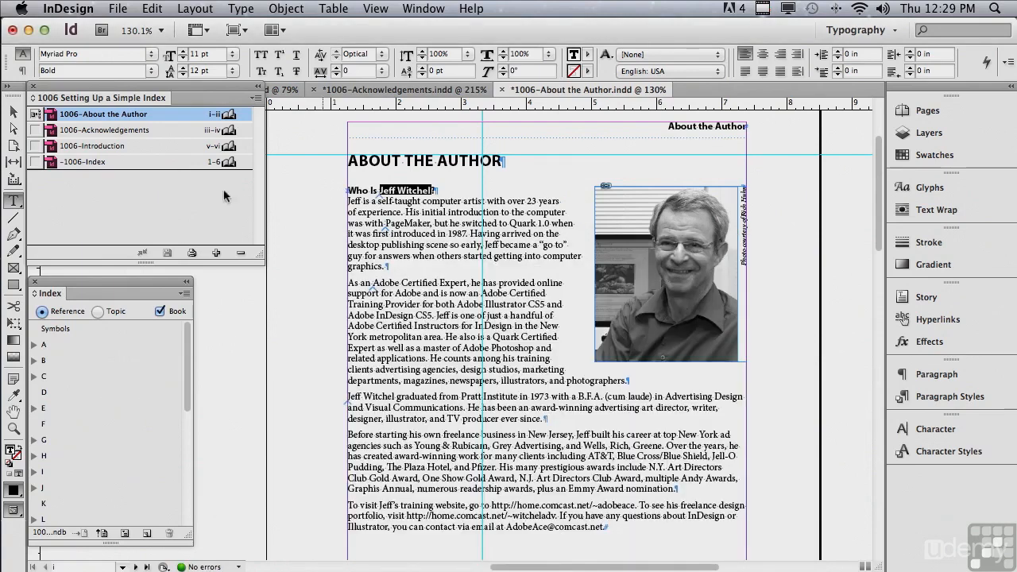
# Open the 1006-Index document from the book and bring up the Generate Index settings with the full set of options shown.
pyautogui.doubleClick(71, 163)
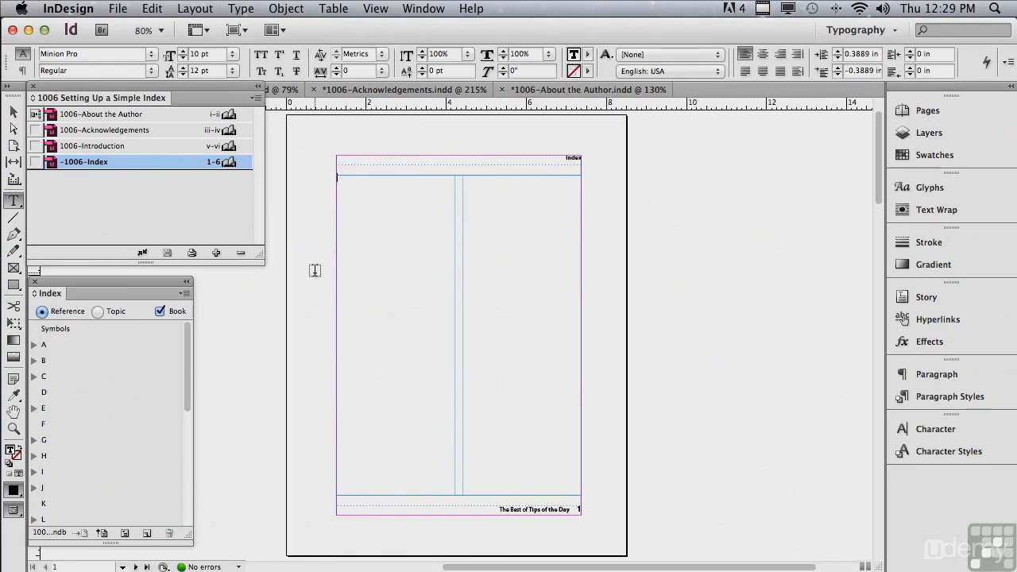
pyautogui.click(124, 533)
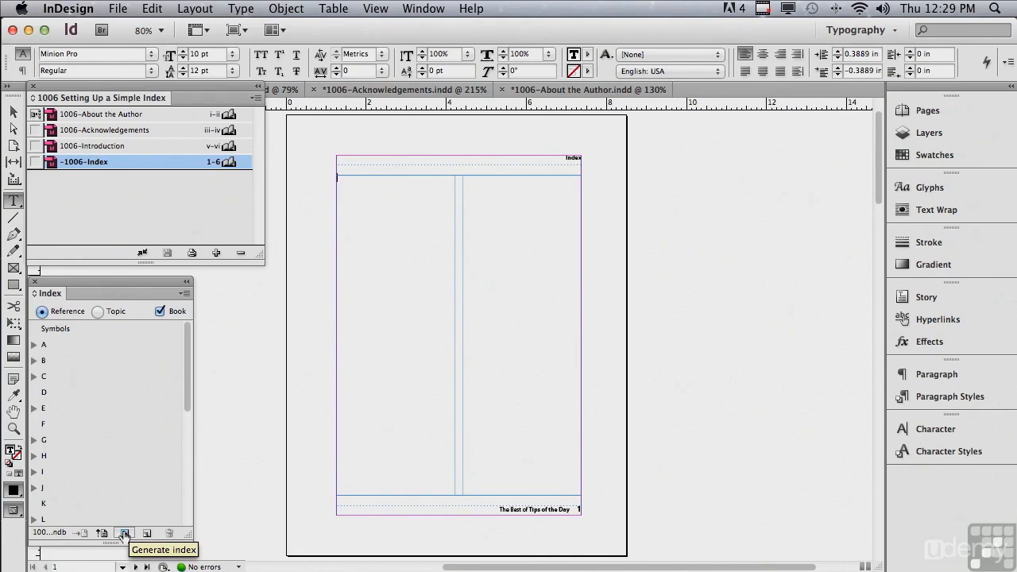
pyautogui.click(125, 533)
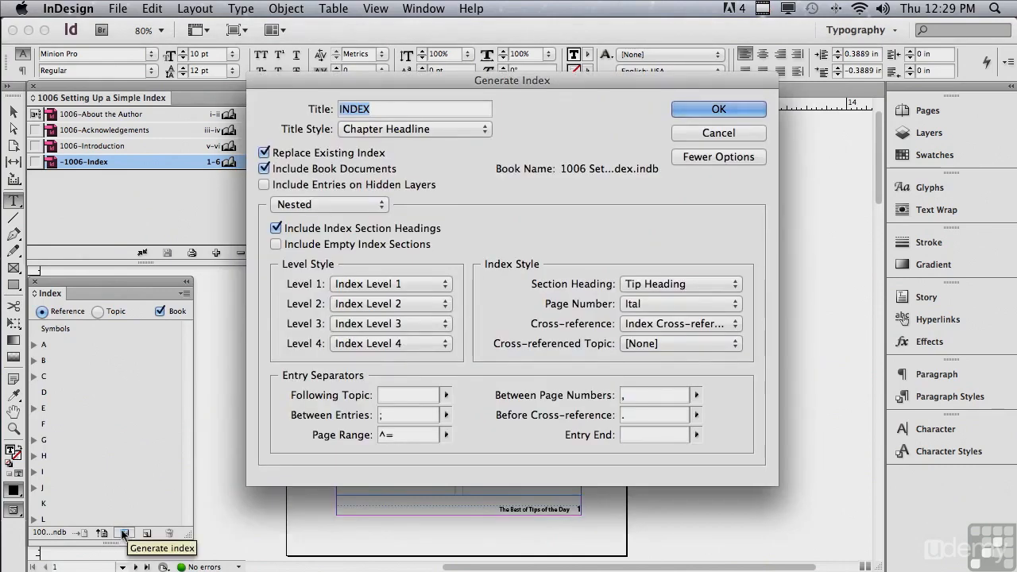
pyautogui.click(681, 159)
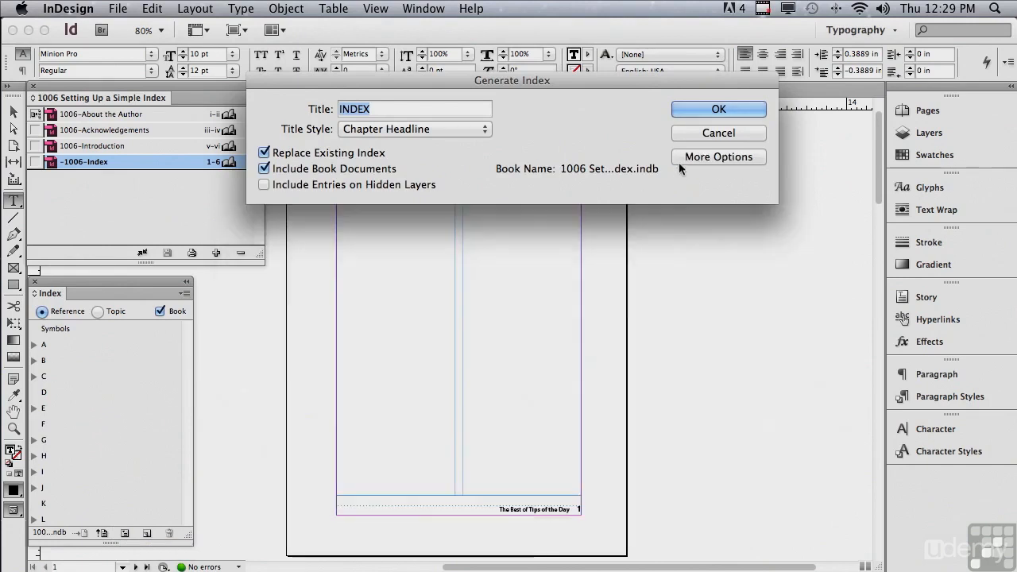
pyautogui.click(683, 154)
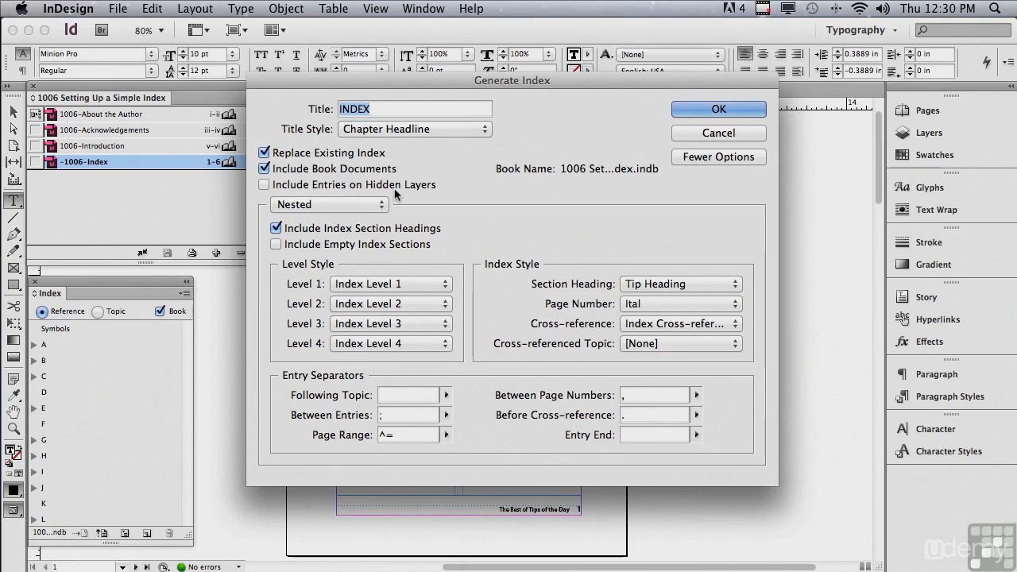
# Check the Level 1, Section Heading and Page Number style choices, and generate the book's index titled INDEX, replacing the existing index.
pyautogui.click(344, 285)
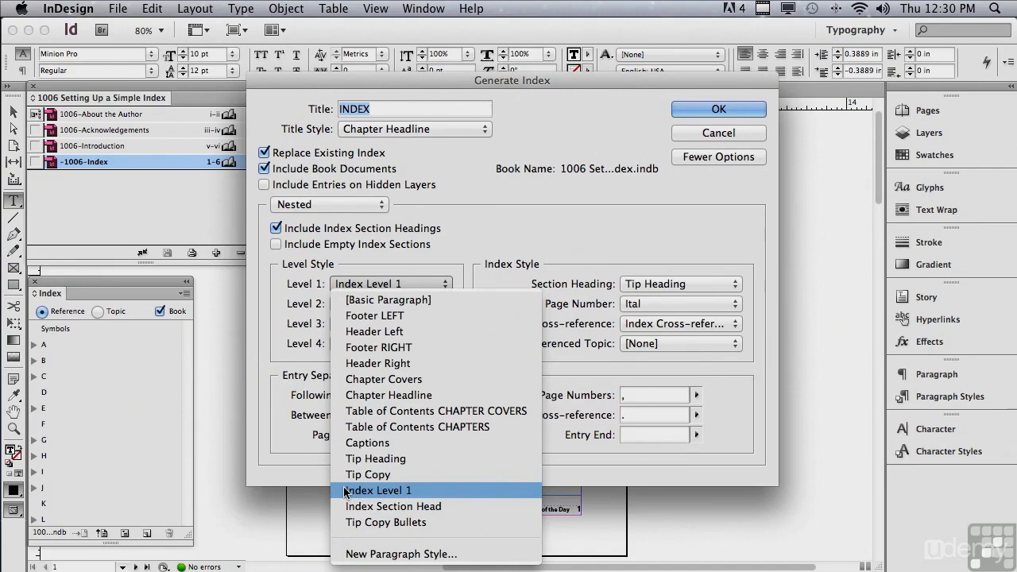
pyautogui.click(274, 459)
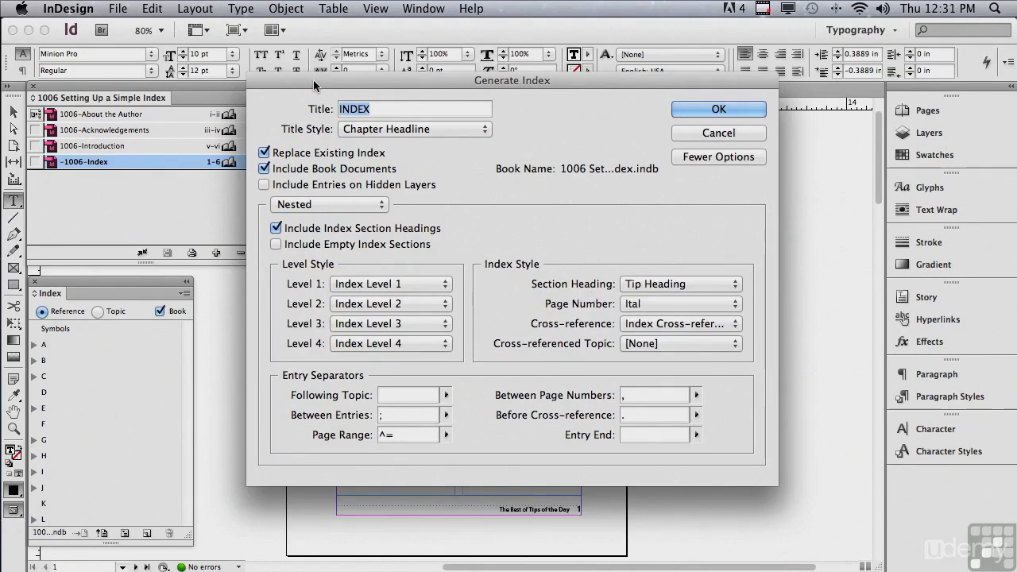
pyautogui.click(642, 285)
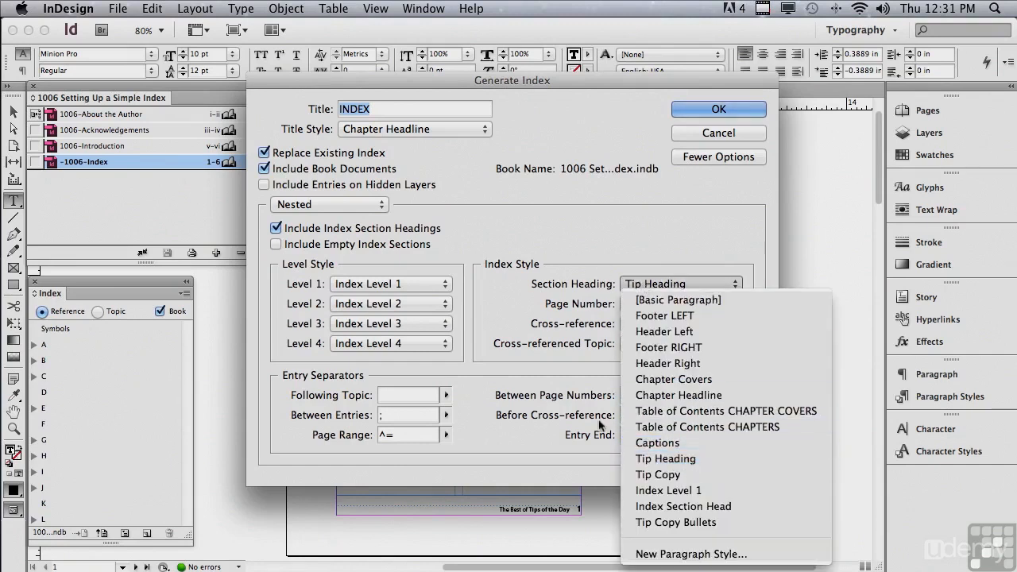
pyautogui.click(528, 389)
pyautogui.click(667, 300)
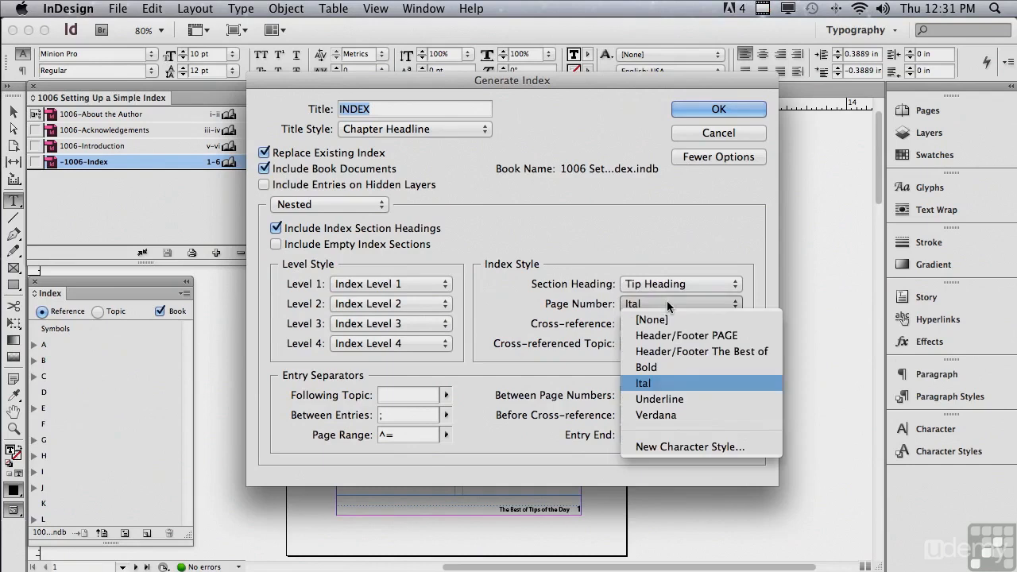
pyautogui.click(549, 351)
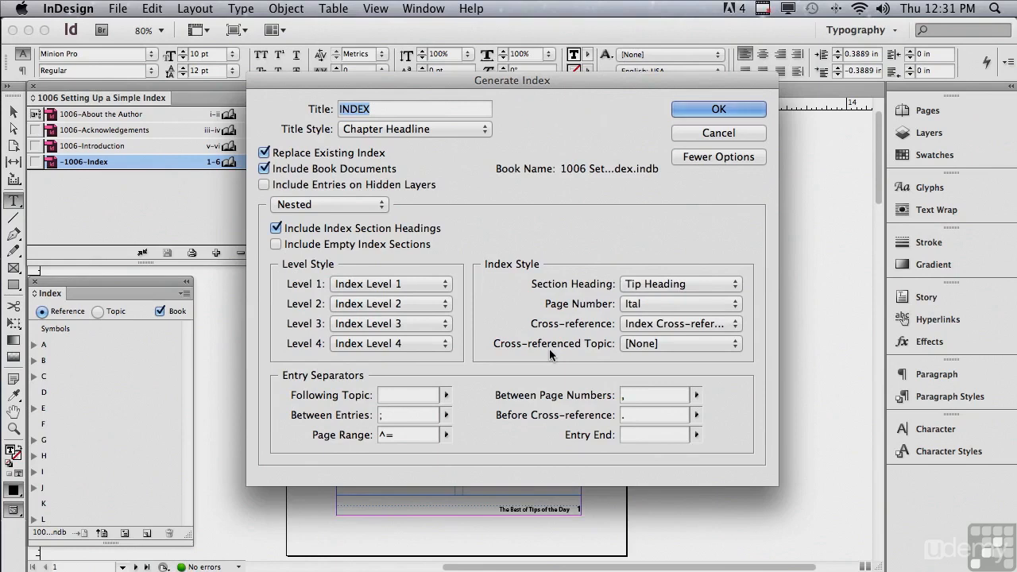
pyautogui.click(709, 110)
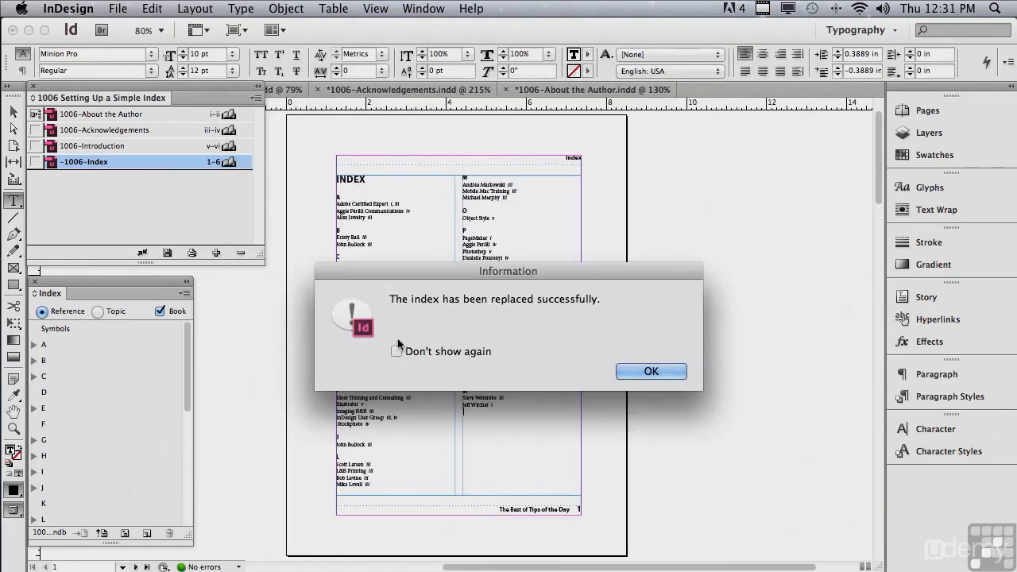
pyautogui.click(619, 370)
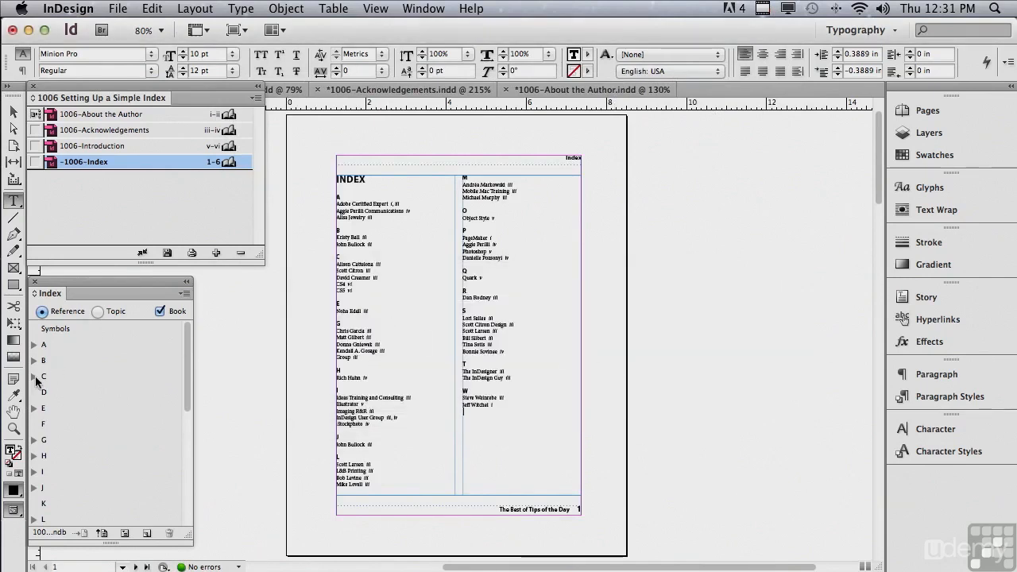
# Examine the entries and page numbers in the lower part of both columns of the generated index close up.
pyautogui.click(13, 428)
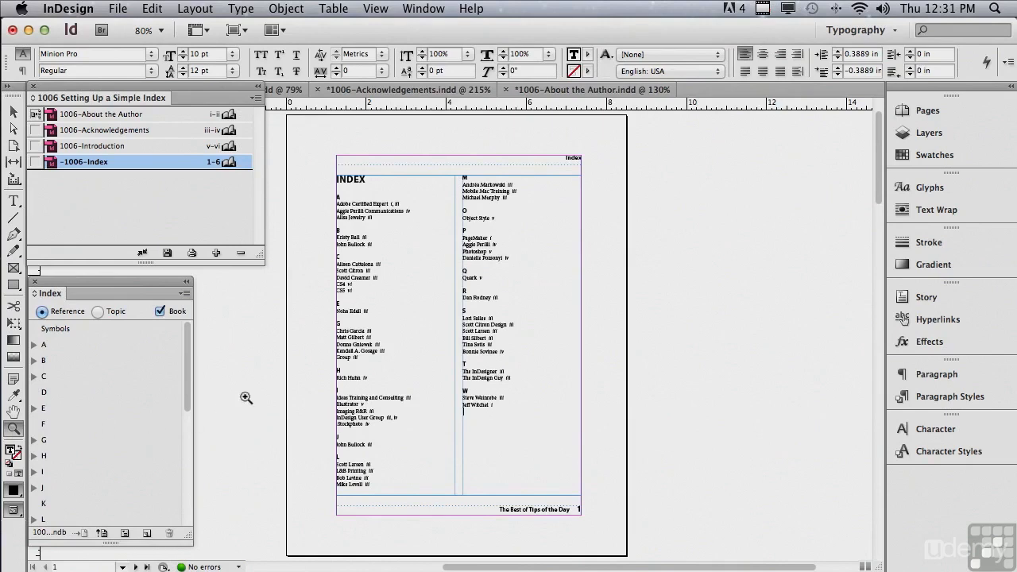
pyautogui.moveTo(309, 342); pyautogui.dragTo(590, 509)
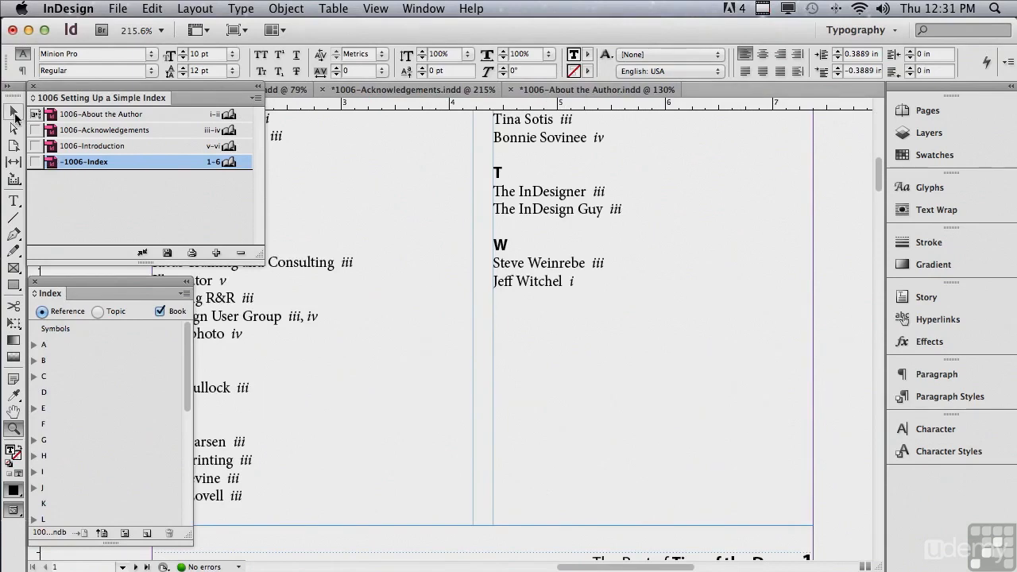
pyautogui.click(14, 113)
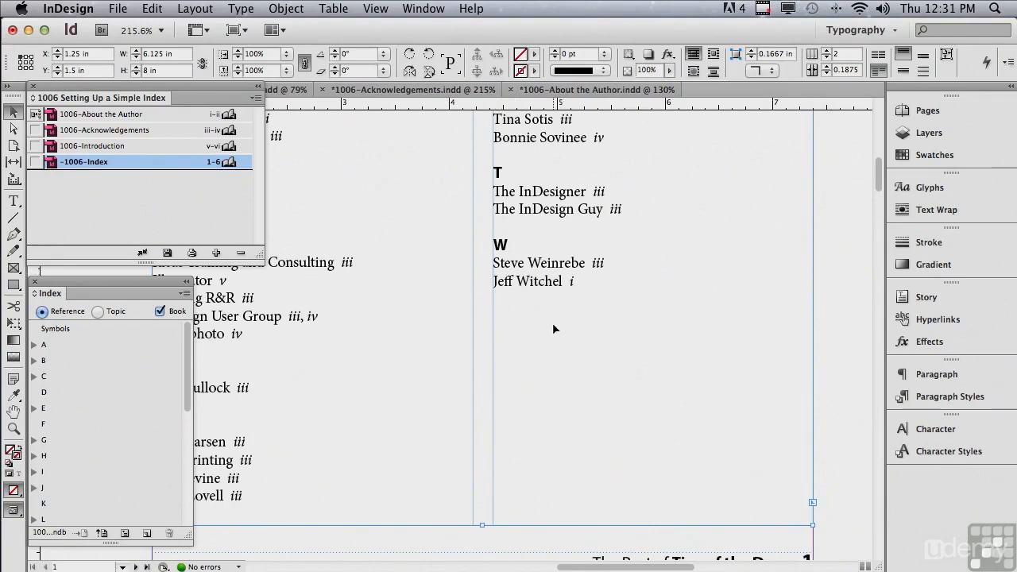
pyautogui.moveTo(577, 567); pyautogui.dragTo(530, 567)
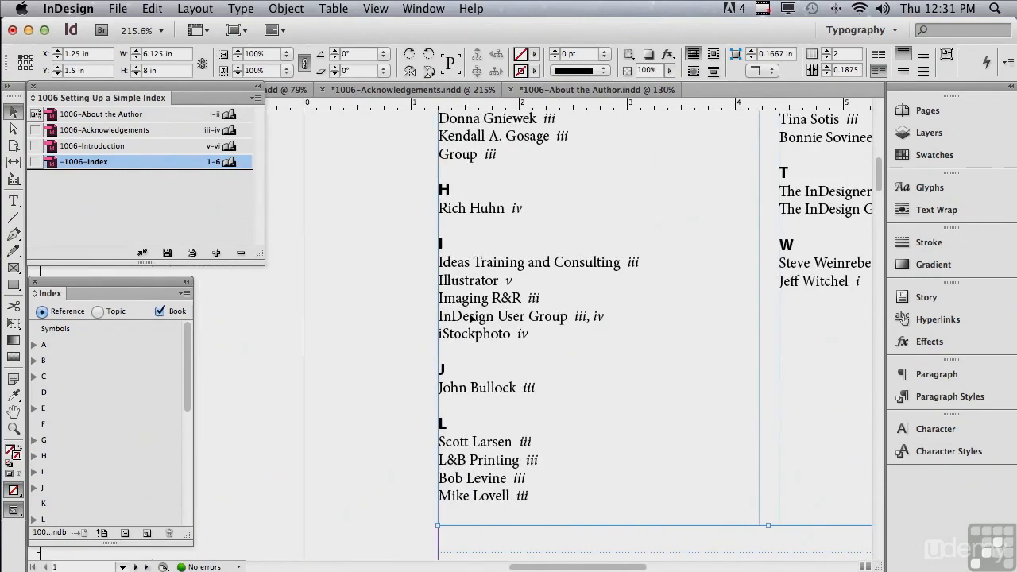